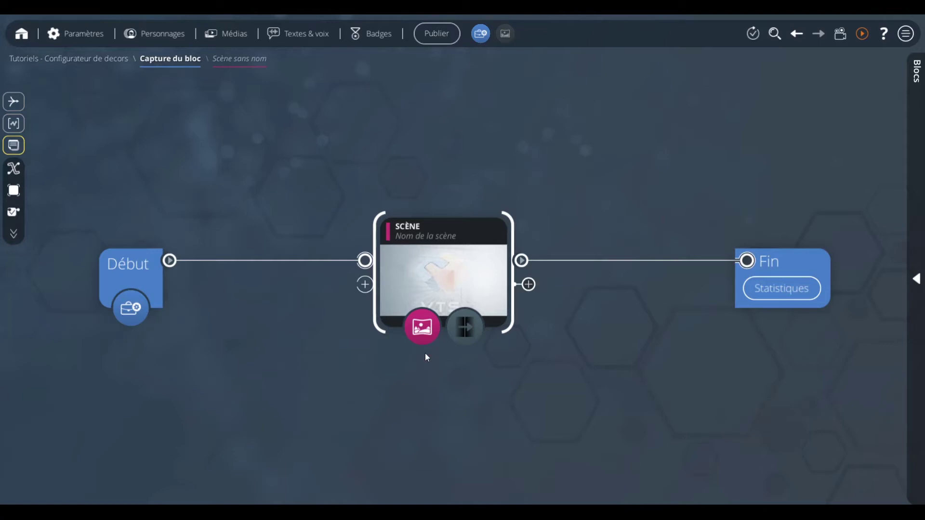
# Step: Open the Scène block's configuration and create a new custom décor named "Mon décor"
pyautogui.click(426, 322)
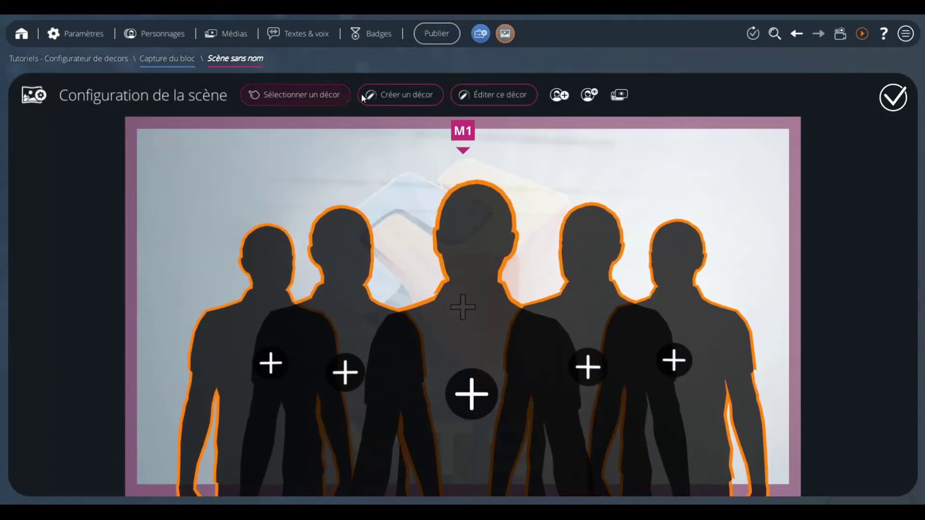
pyautogui.click(386, 92)
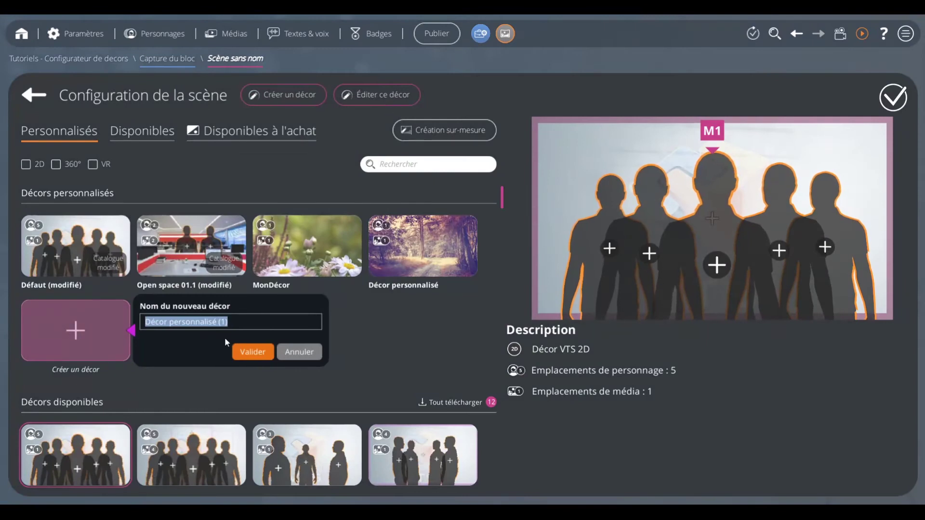
pyautogui.write('Mon décor')
pyautogui.click(247, 350)
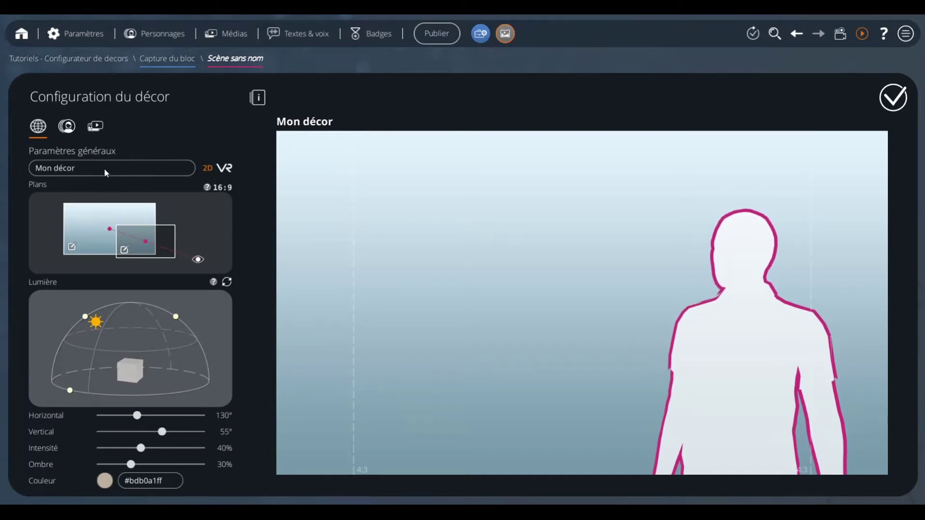
# Step: Set the décor's background plane to the m_5 image from the media library
pyautogui.click(74, 245)
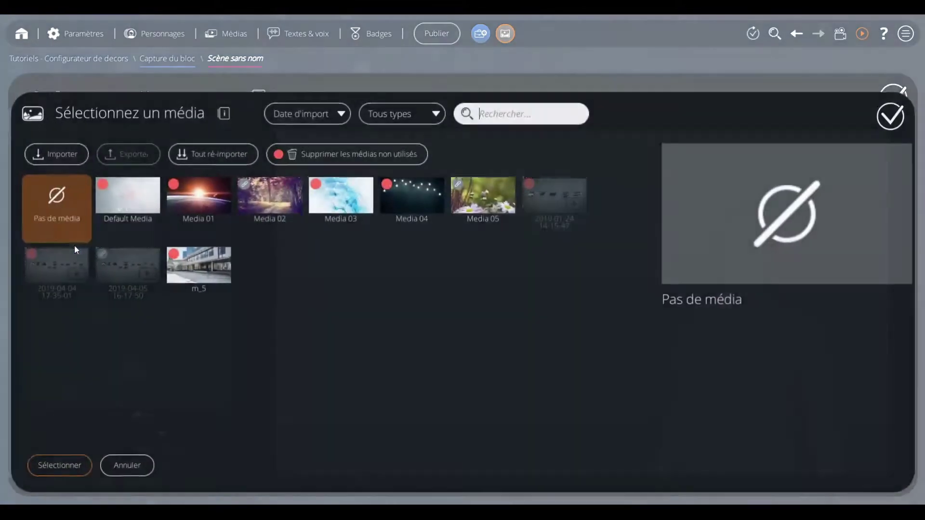
pyautogui.click(208, 270)
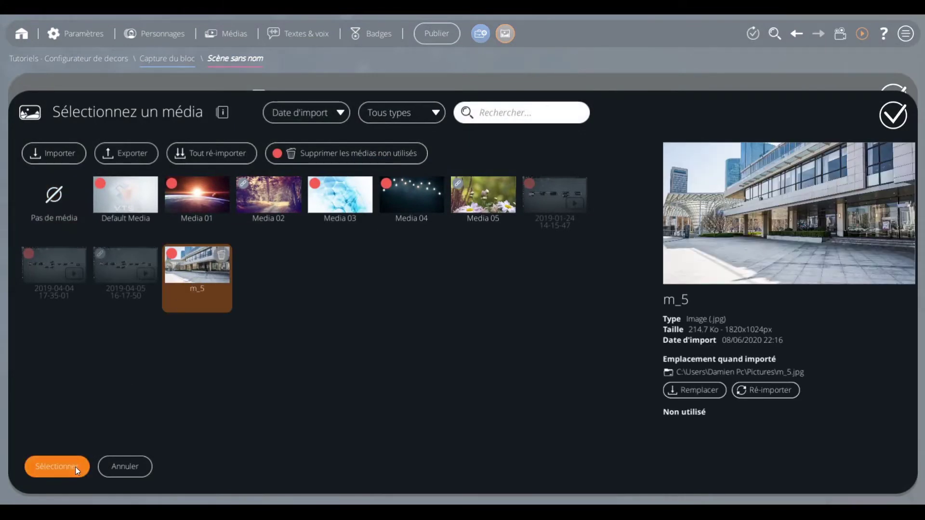
pyautogui.click(75, 467)
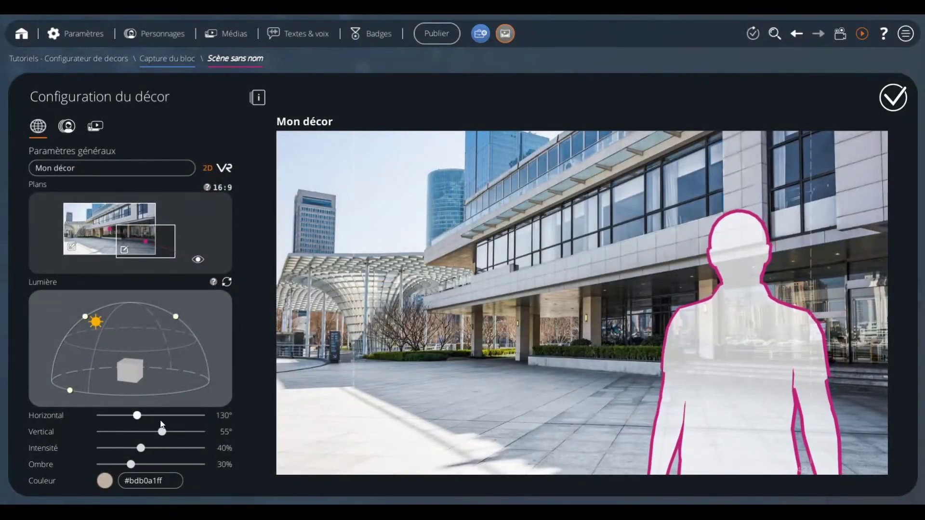
pyautogui.click(67, 128)
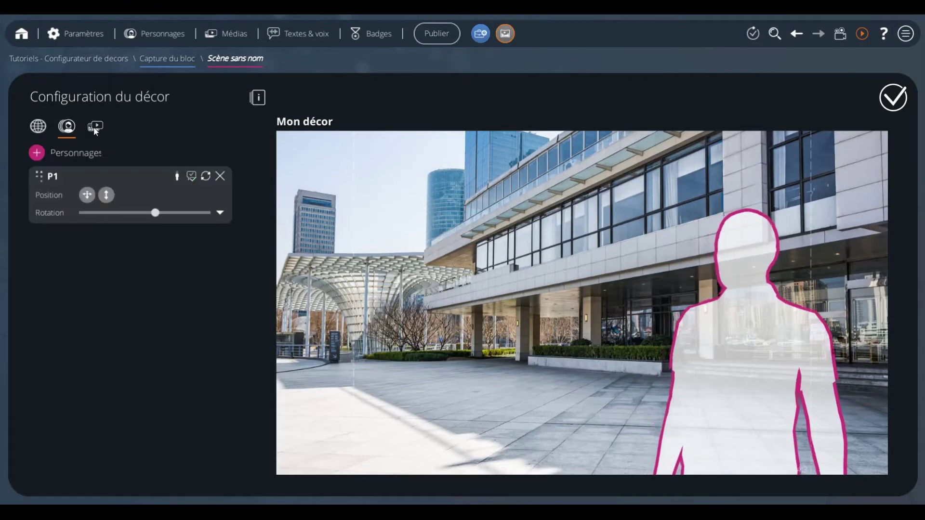
pyautogui.click(95, 128)
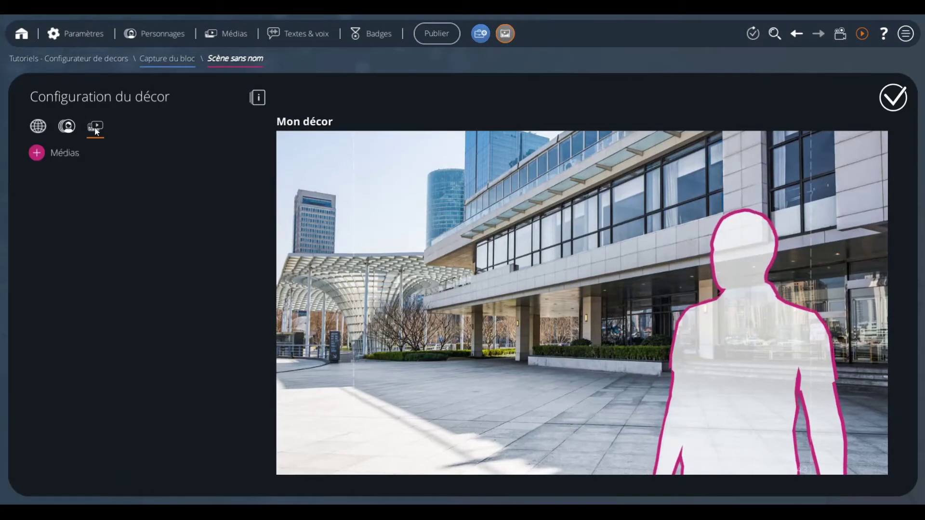
# Step: Adjust the décor's lighting to horizontal 148°, vertical 56°, intensity 37% and shadow 50%
pyautogui.click(39, 130)
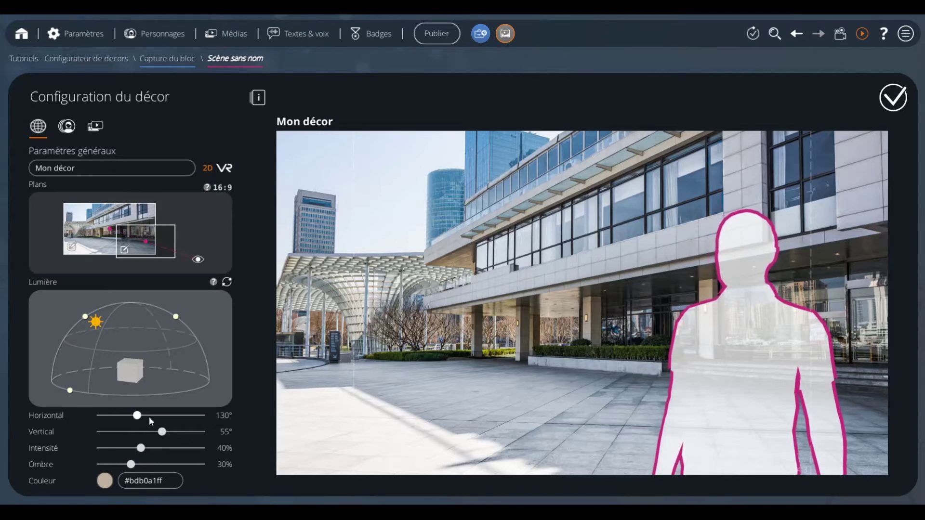
pyautogui.moveTo(137, 415)
pyautogui.mouseDown()
pyautogui.moveTo(122, 419)
pyautogui.moveTo(166, 415)
pyautogui.moveTo(143, 415)
pyautogui.moveTo(137, 432)
pyautogui.moveTo(165, 435)
pyautogui.moveTo(161, 449)
pyautogui.moveTo(138, 449)
pyautogui.moveTo(155, 463)
pyautogui.mouseUp()
pyautogui.moveTo(92, 393)
pyautogui.mouseDown()
pyautogui.moveTo(124, 399)
pyautogui.moveTo(95, 397)
pyautogui.mouseUp()
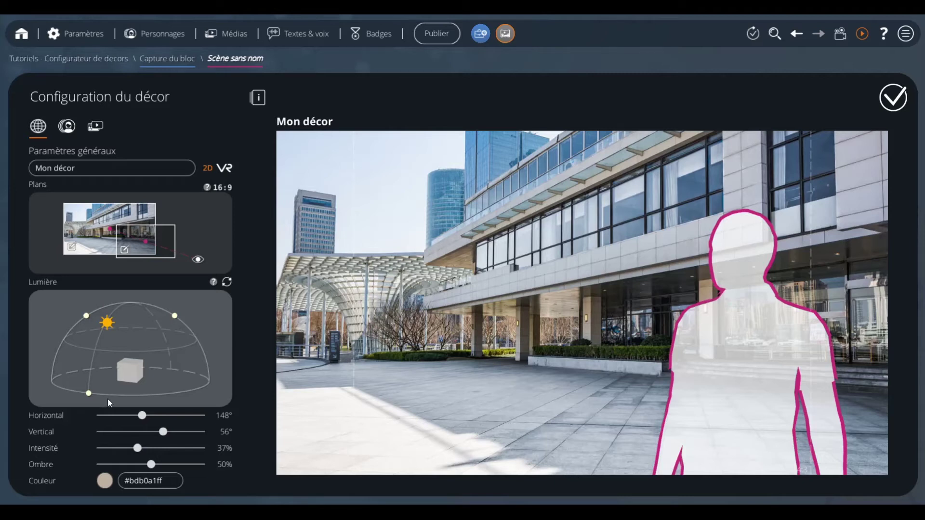
# Step: Add a second character slot to the décor and move P1 slightly farther back toward the building entrance
pyautogui.click(72, 128)
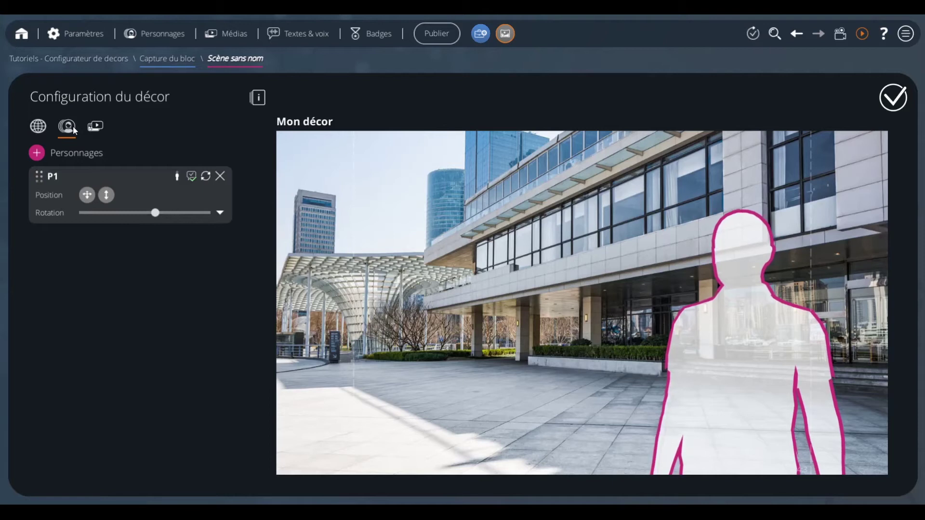
pyautogui.click(42, 153)
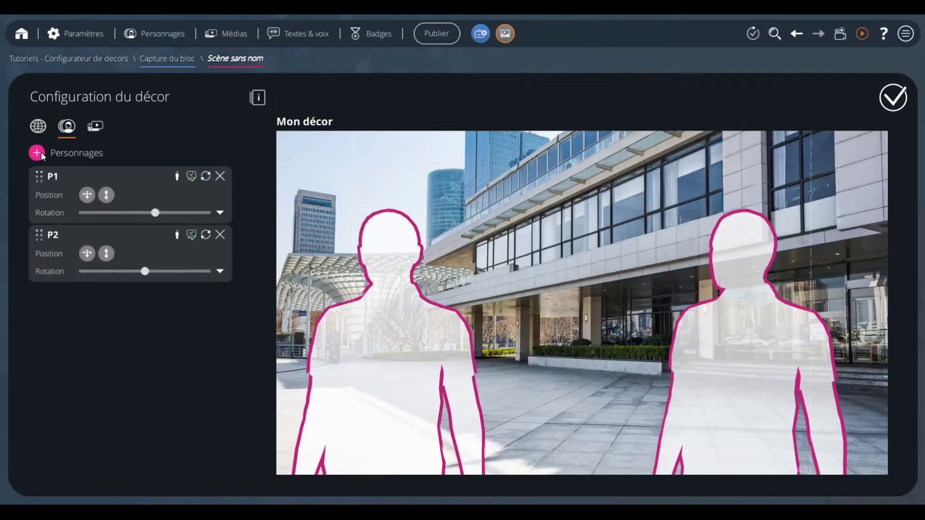
pyautogui.click(128, 175)
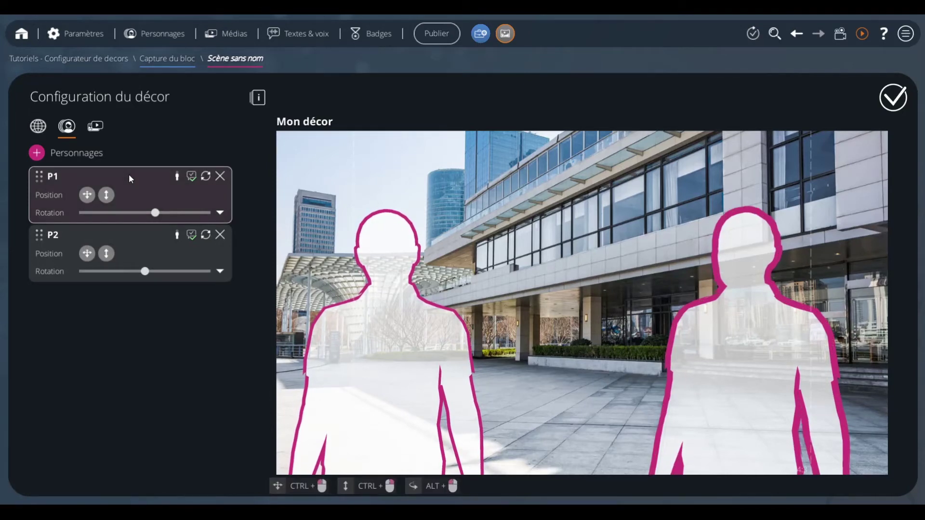
pyautogui.click(87, 196)
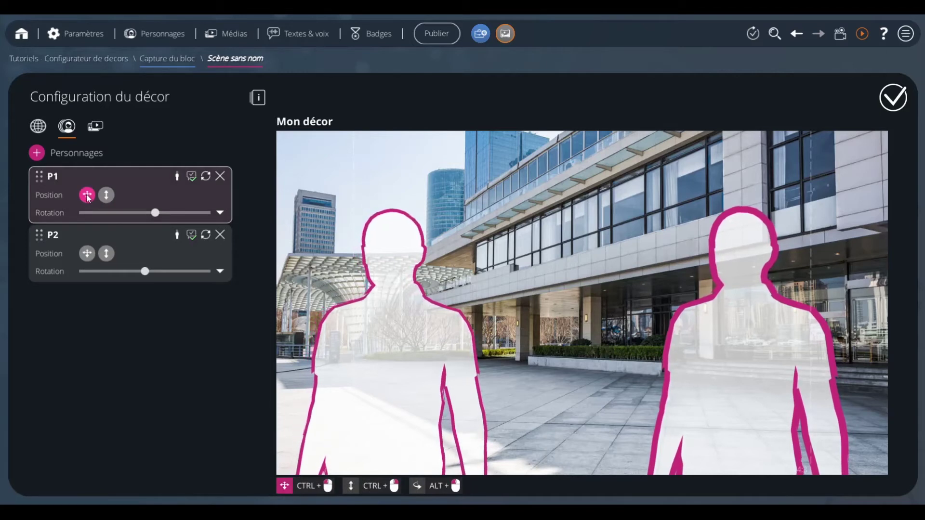
pyautogui.click(108, 196)
pyautogui.click(108, 196)
pyautogui.click(90, 195)
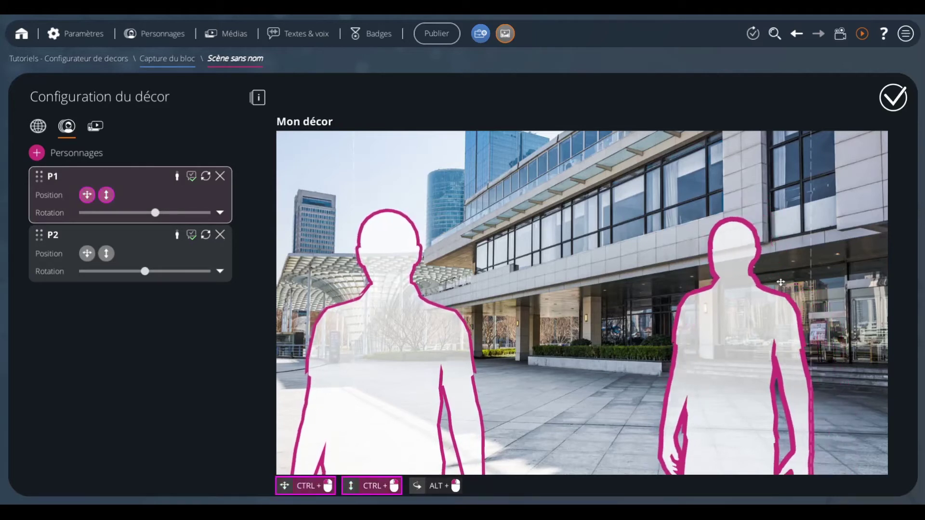
pyautogui.click(799, 250)
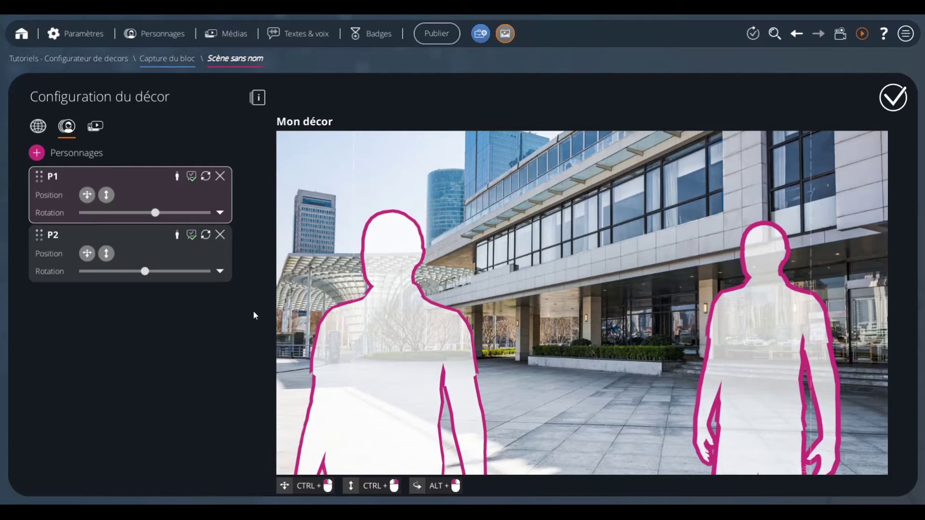
# Step: Move character slot P2 back into the distance so its whole figure stands on the plaza near the glass canopy
pyautogui.click(127, 236)
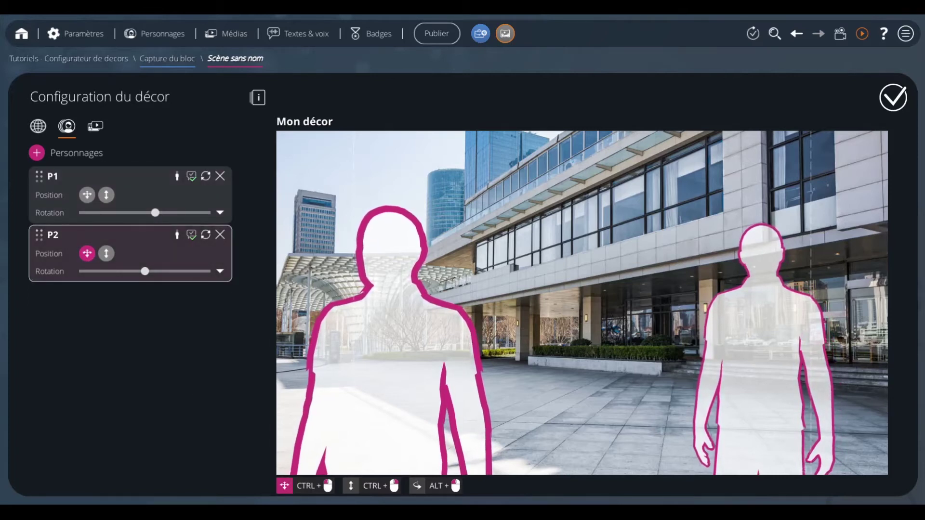
pyautogui.moveTo(499, 412); pyautogui.dragTo(458, 342)
pyautogui.click(106, 251)
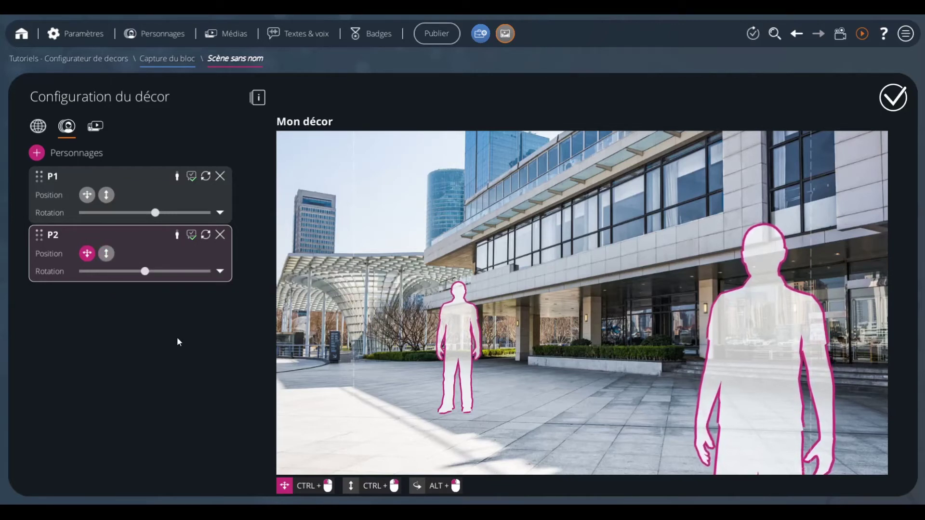
# Step: Select character slot P1 and rotate it slightly
pyautogui.click(756, 343)
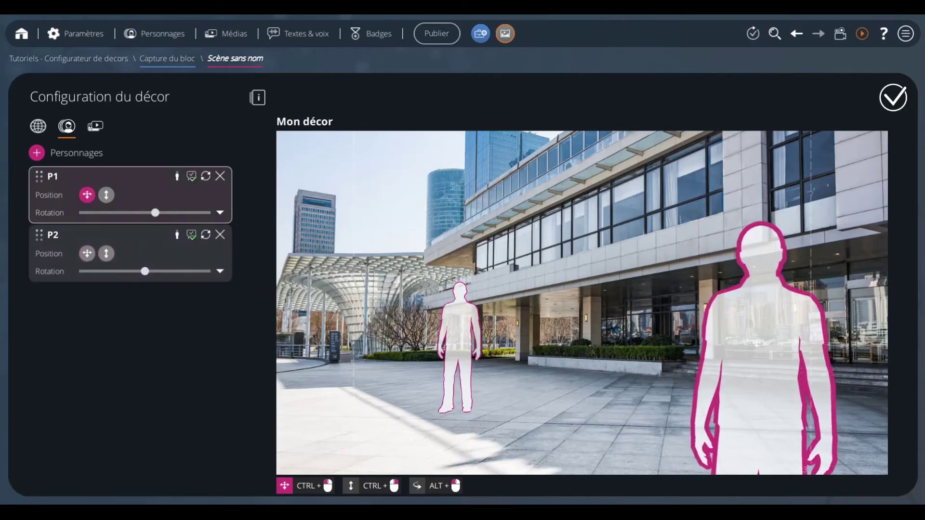
pyautogui.moveTo(155, 213)
pyautogui.mouseDown()
pyautogui.moveTo(146, 212)
pyautogui.moveTo(156, 213)
pyautogui.mouseUp()
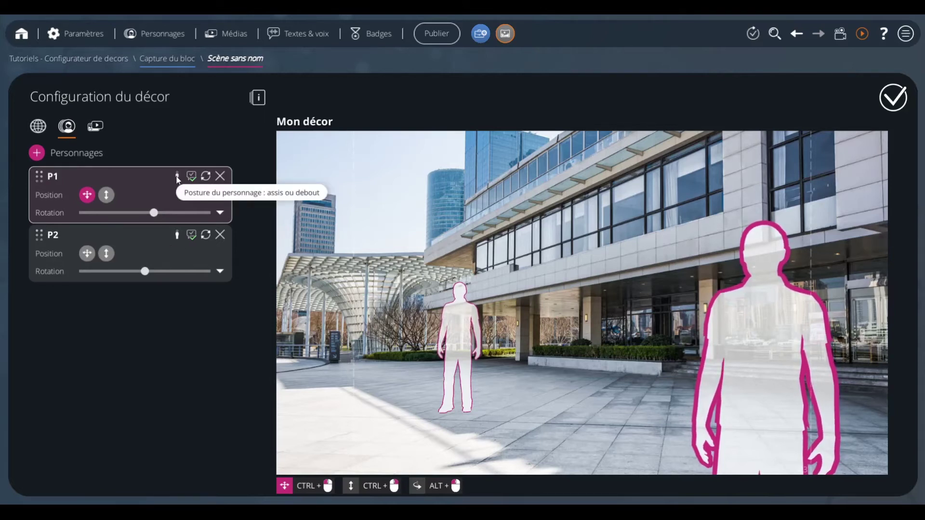
# Step: Try toggling P2's seated or standing posture and its option to be looked at by other characters, restoring each
pyautogui.click(178, 235)
pyautogui.click(178, 234)
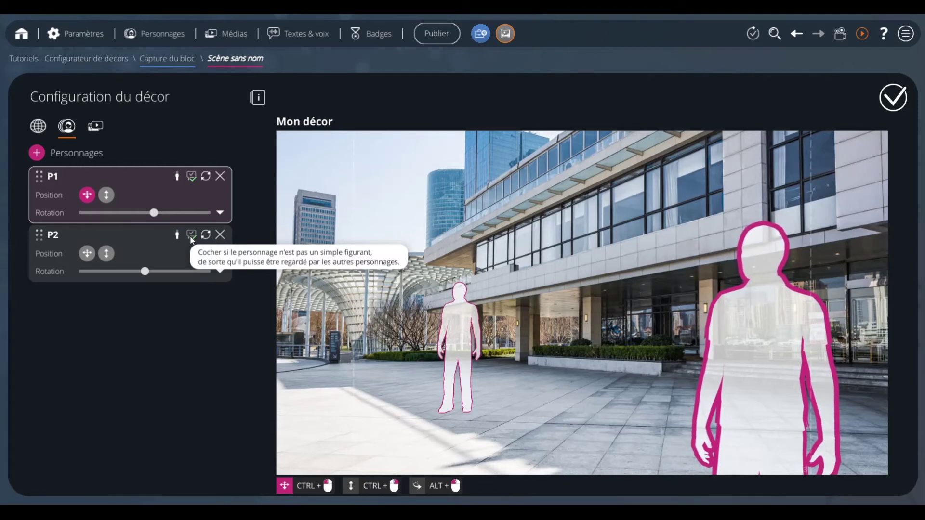
pyautogui.click(191, 236)
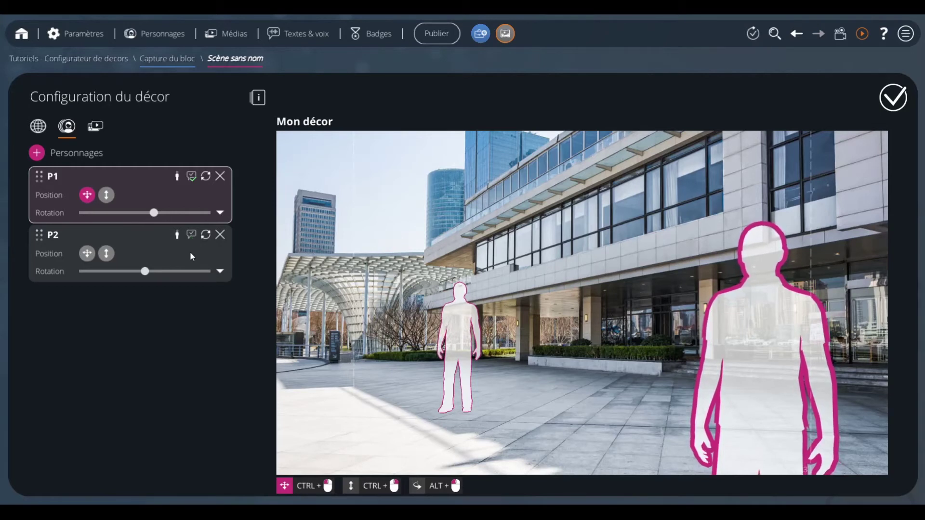
pyautogui.click(191, 235)
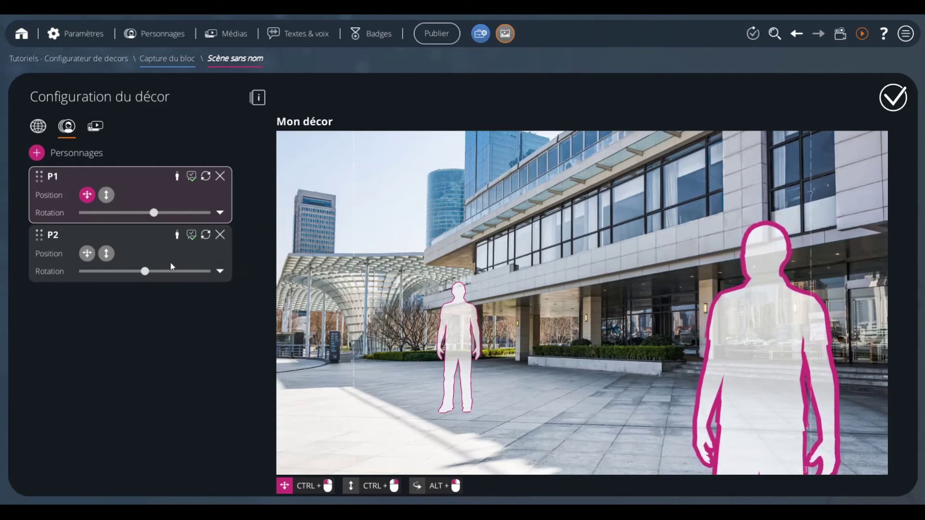
# Step: Rotate character slot P2 slightly and activate its vertical position adjustment
pyautogui.moveTo(145, 271)
pyautogui.mouseDown()
pyautogui.moveTo(122, 272)
pyautogui.moveTo(138, 274)
pyautogui.mouseUp()
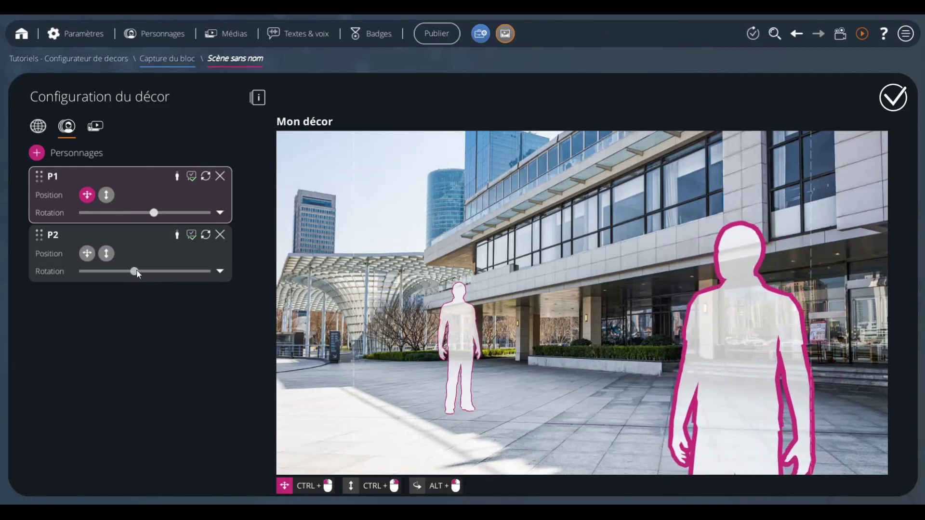
pyautogui.click(107, 257)
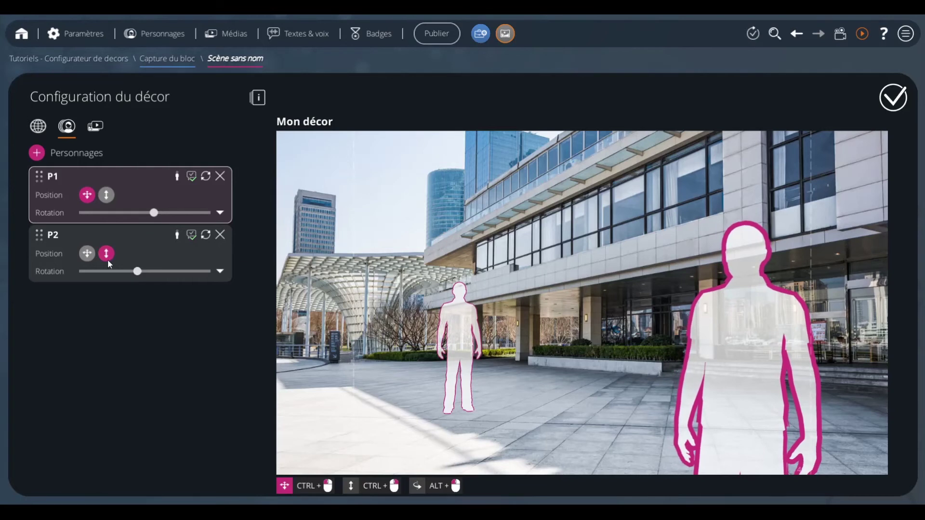
# Step: Add a media slot M1 to the décor, position it between the two characters and lower it toward the ground
pyautogui.click(95, 129)
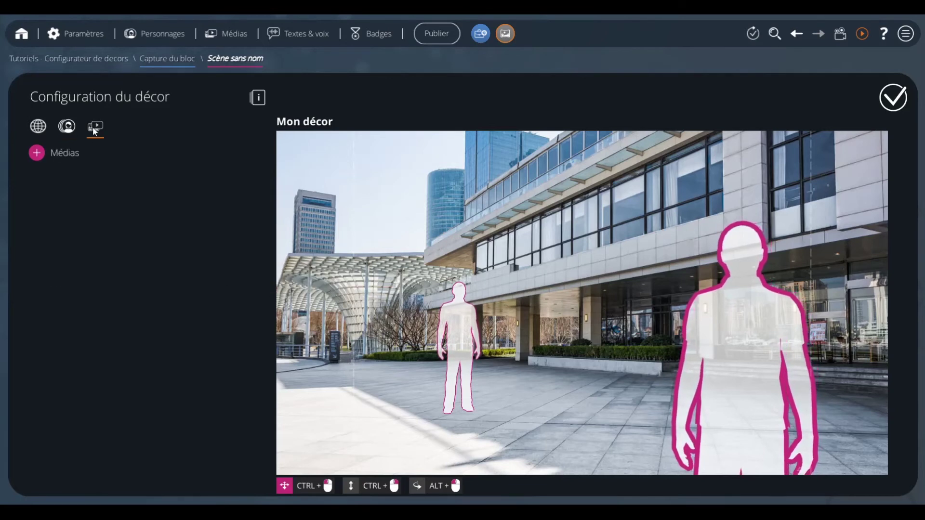
pyautogui.click(38, 154)
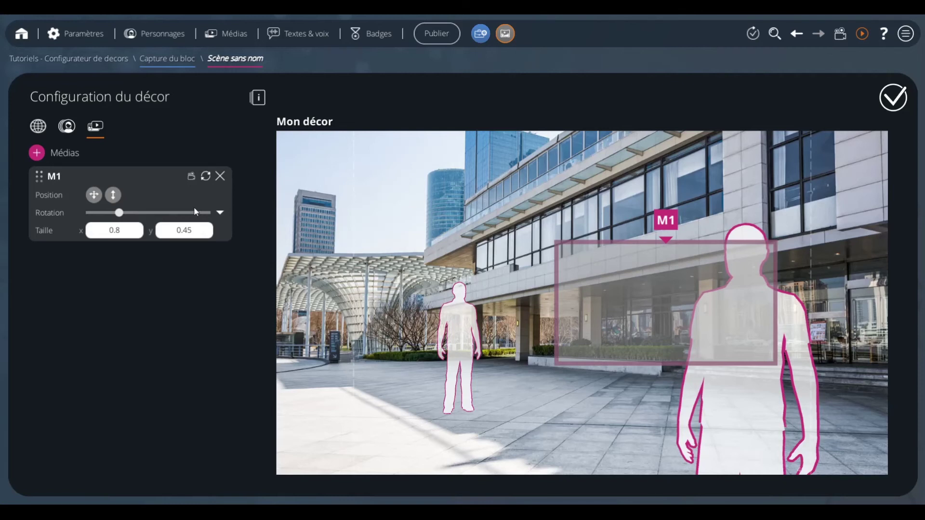
pyautogui.click(94, 194)
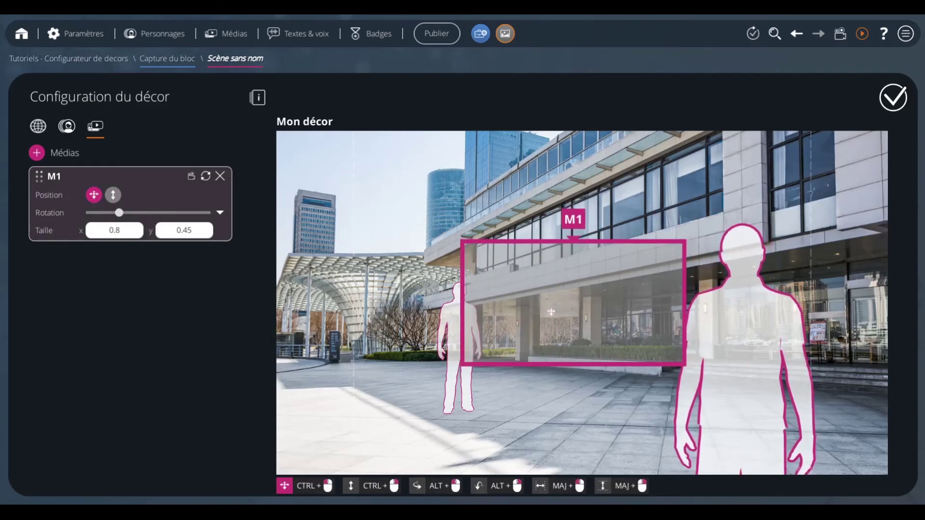
pyautogui.click(112, 194)
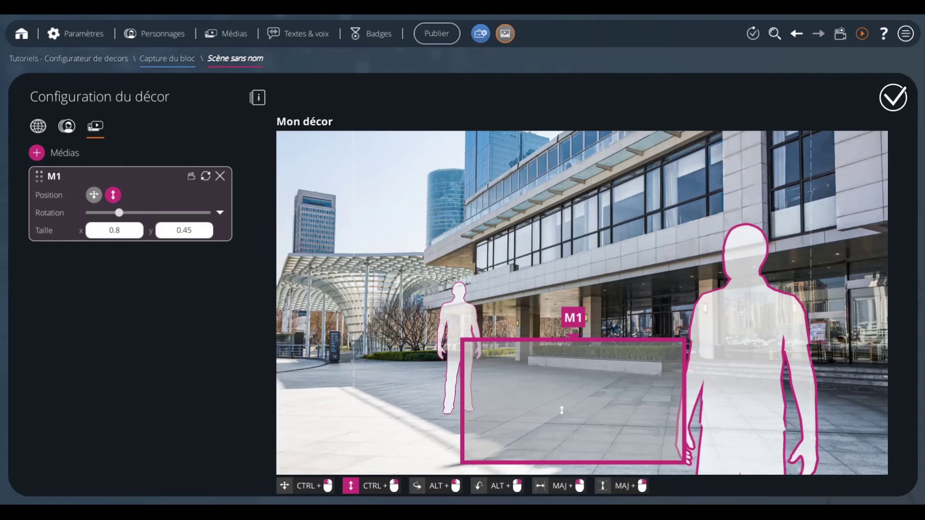
# Step: Rotate M1 until it lies flat at an angle on the pavement, and reposition it between the two characters
pyautogui.press('alt')
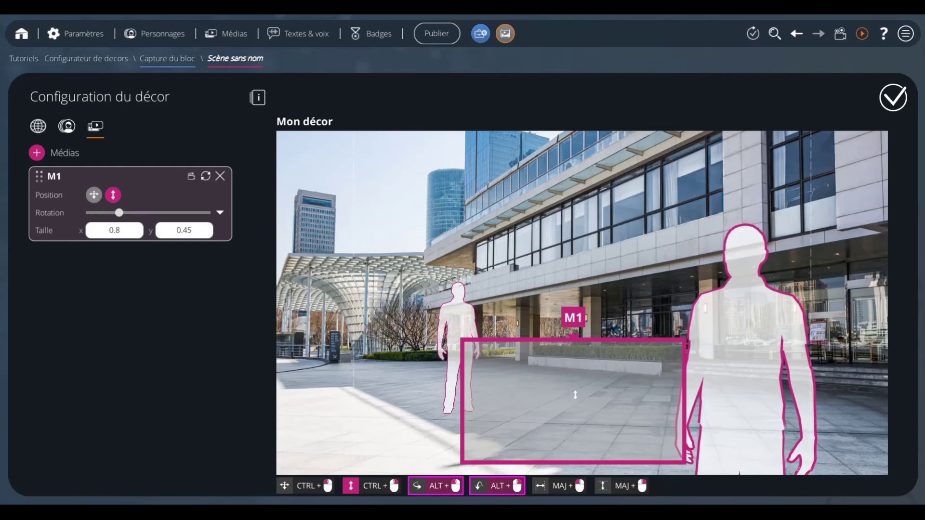
pyautogui.moveTo(576, 393)
pyautogui.mouseDown()
pyautogui.moveTo(475, 390)
pyautogui.moveTo(573, 377)
pyautogui.moveTo(573, 401)
pyautogui.mouseUp()
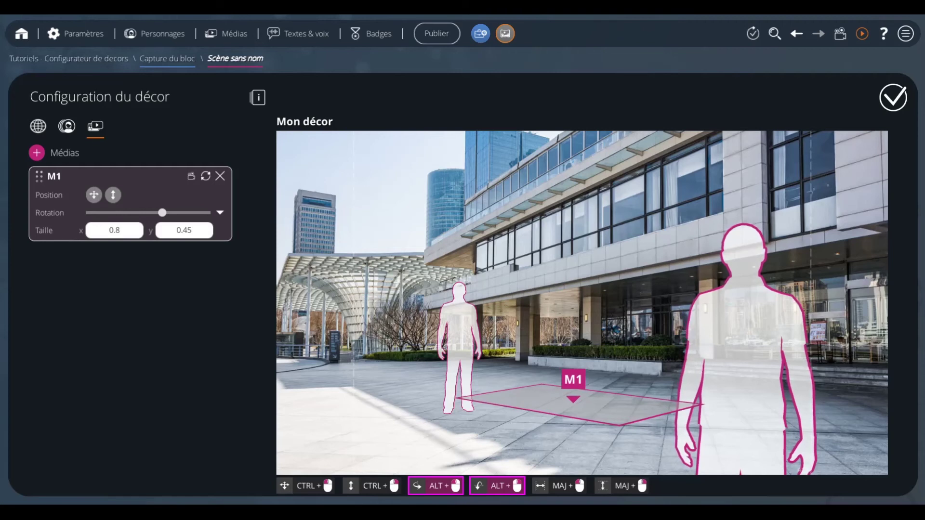
pyautogui.press('ctrl')
pyautogui.moveTo(591, 404); pyautogui.dragTo(607, 348)
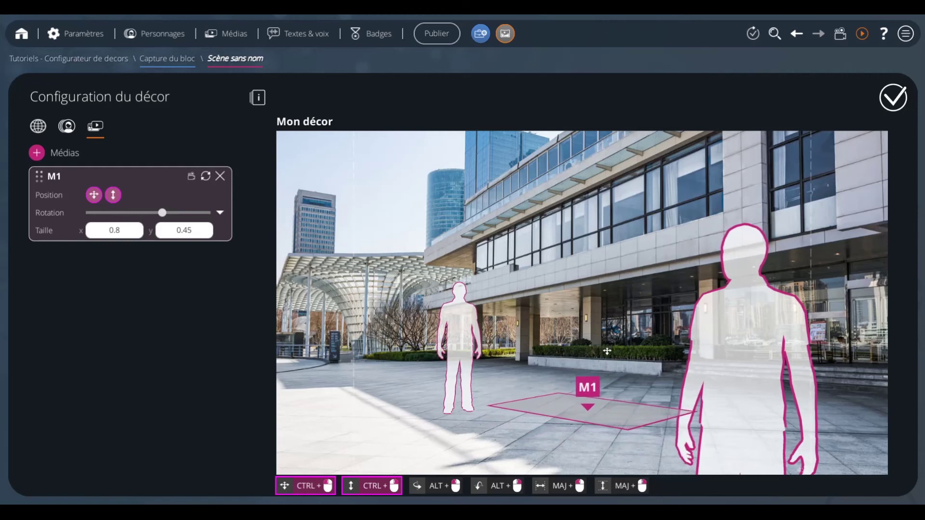
# Step: Open M1's x and y size values for editing and validate the décor configuration
pyautogui.click(128, 231)
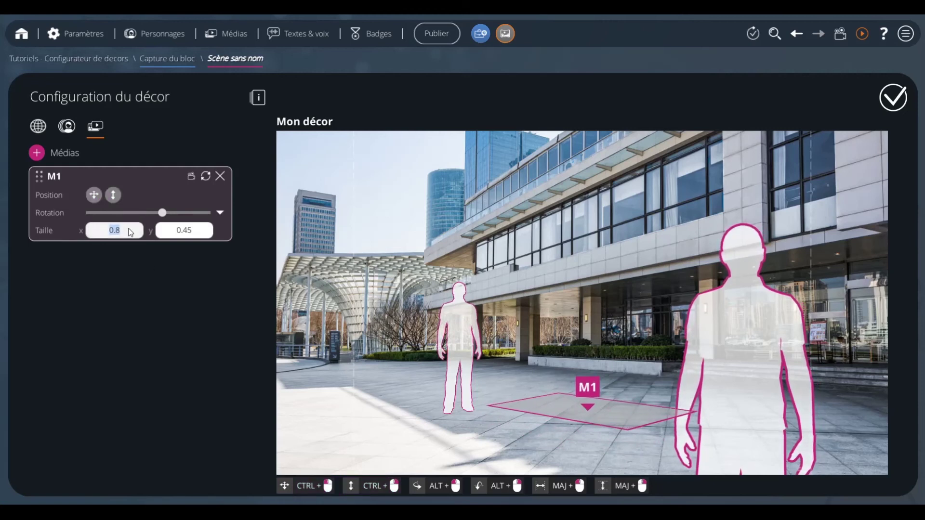
pyautogui.click(196, 233)
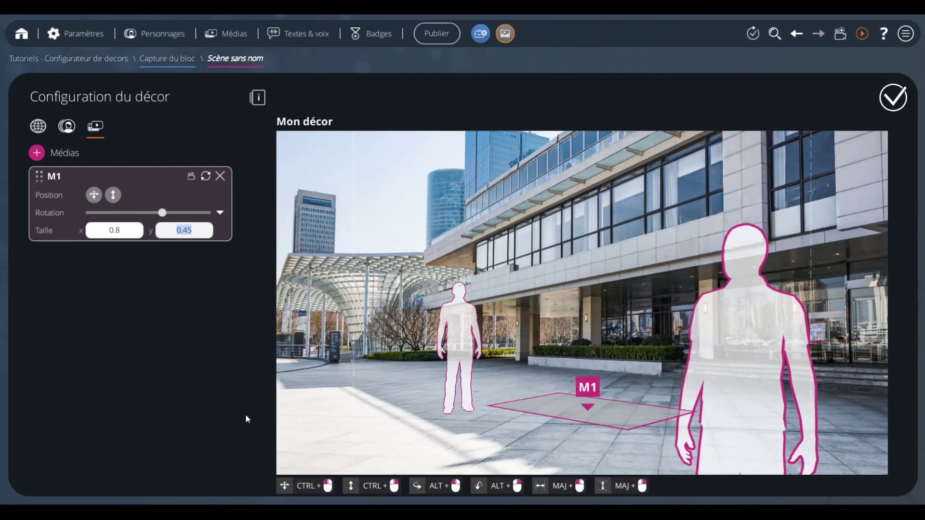
pyautogui.click(893, 98)
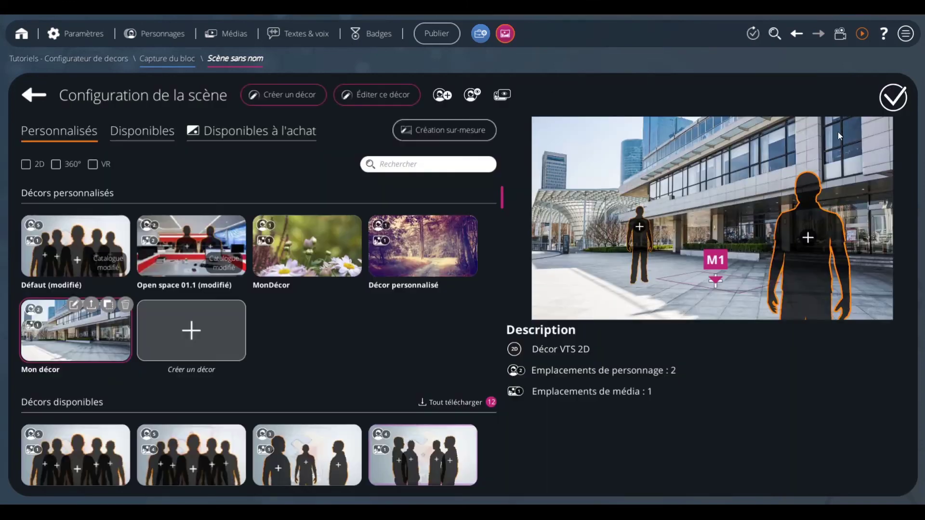
# Step: Assign Personnage 2 to the large foreground slot and Personnage 1 to the small background slot of the scene
pyautogui.click(637, 249)
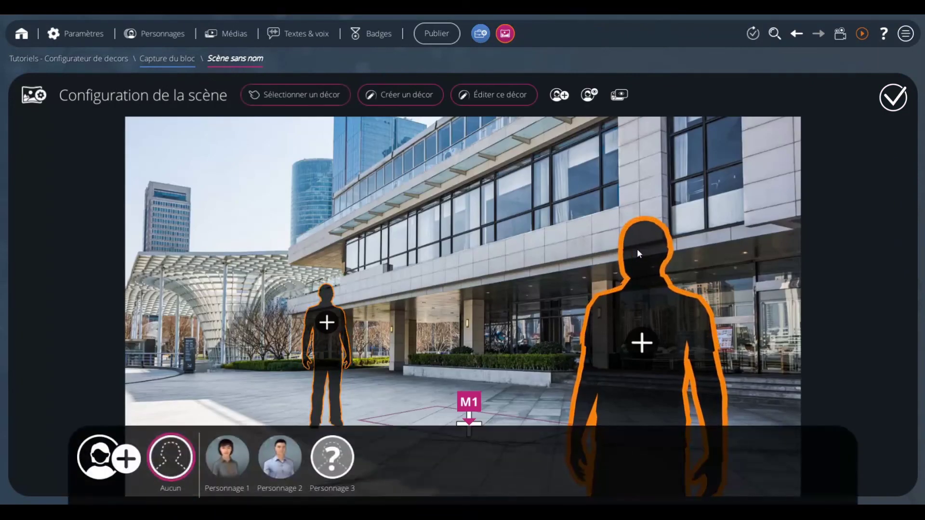
pyautogui.click(276, 458)
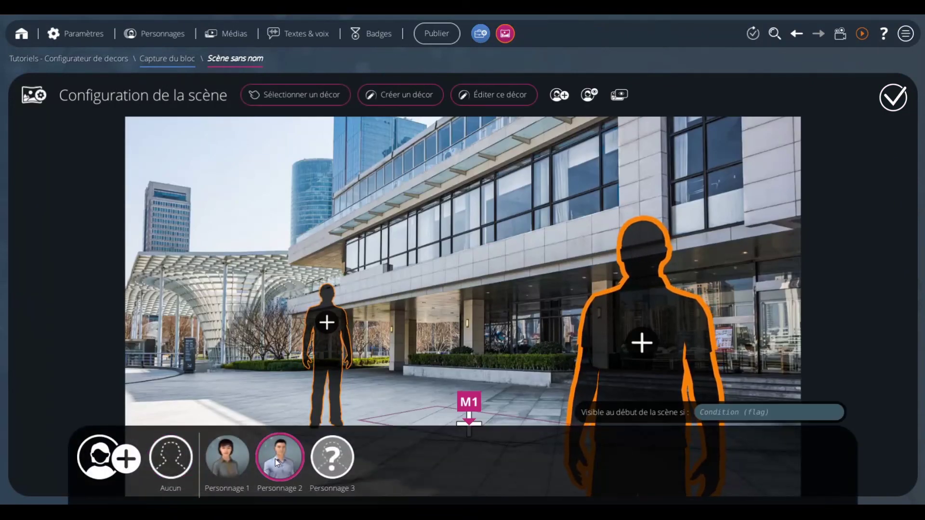
pyautogui.click(324, 347)
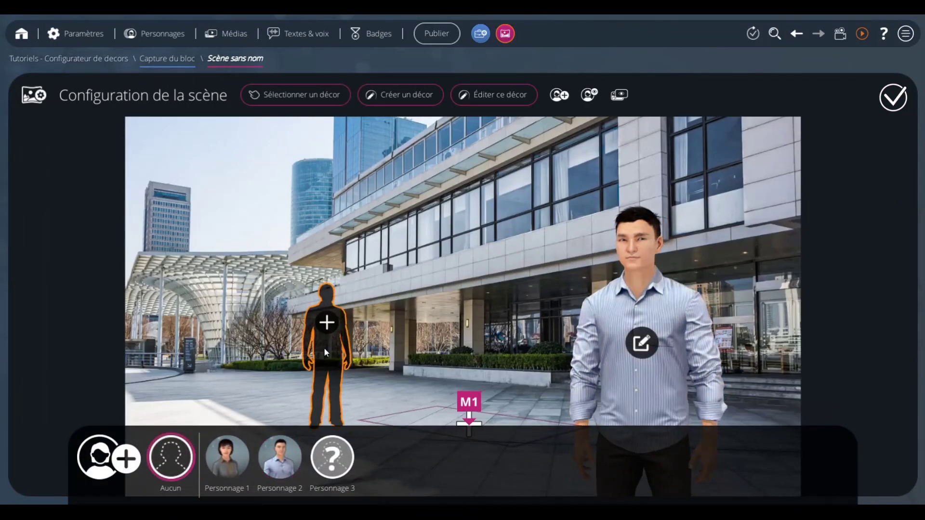
pyautogui.click(241, 451)
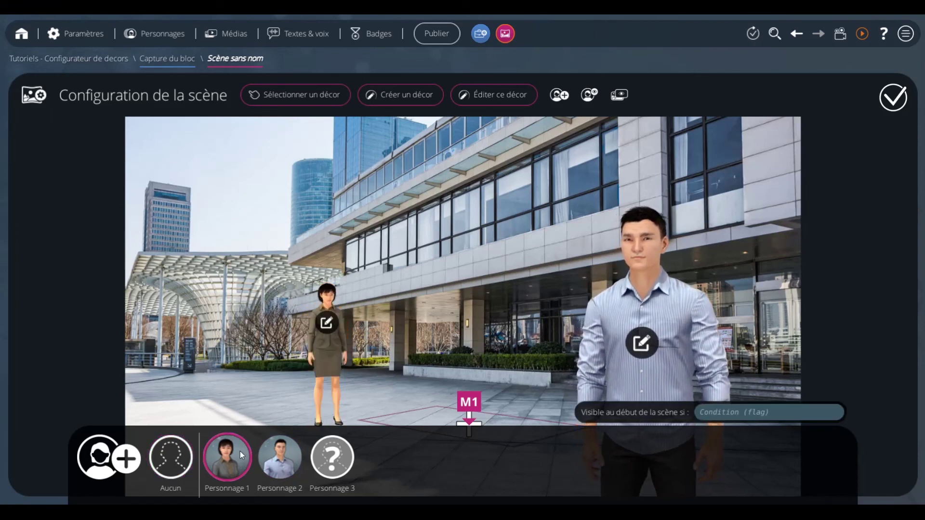